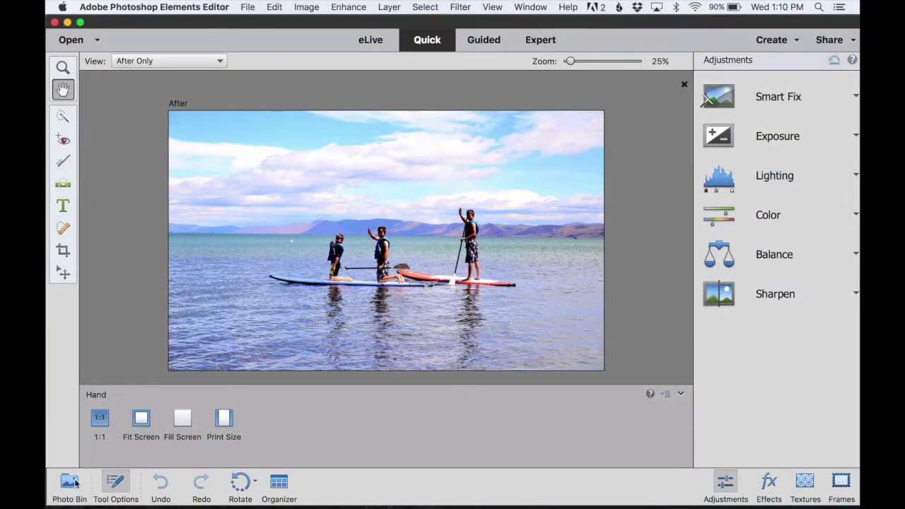
- Show the open beach and lake photos as Photo Bin thumbnails and scroll through them
click(70, 485)
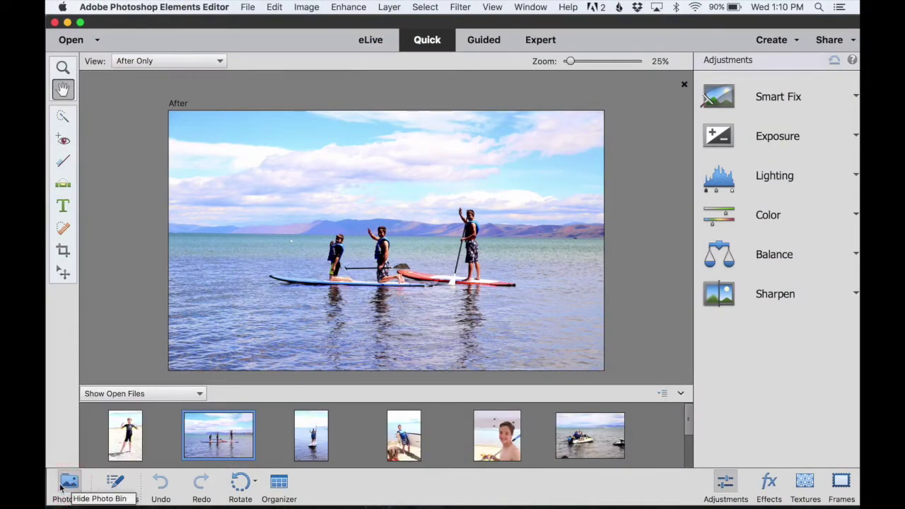
scroll(253, 418, down, 1)
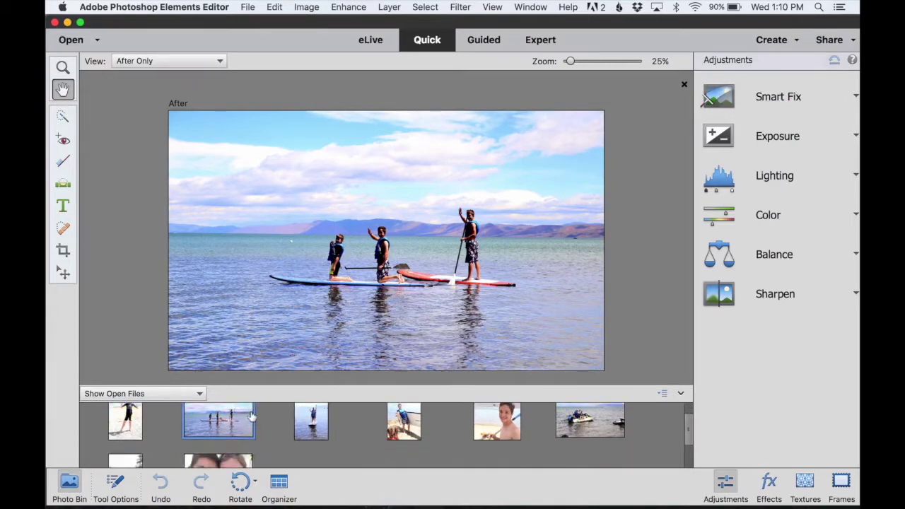
scroll(253, 417, down, 2)
scroll(252, 417, up, 3)
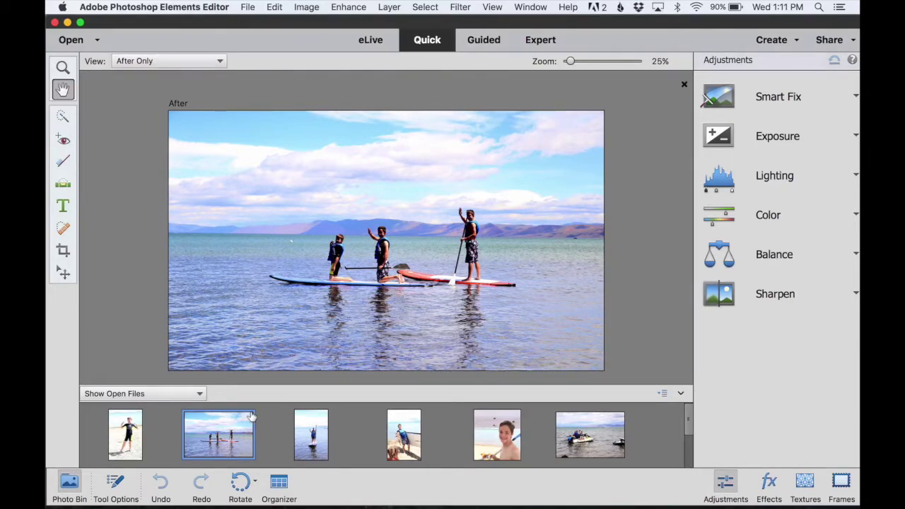
- Generate an 8.50 x 11.00 in Basic-theme collage autofilled with the open photos
click(796, 42)
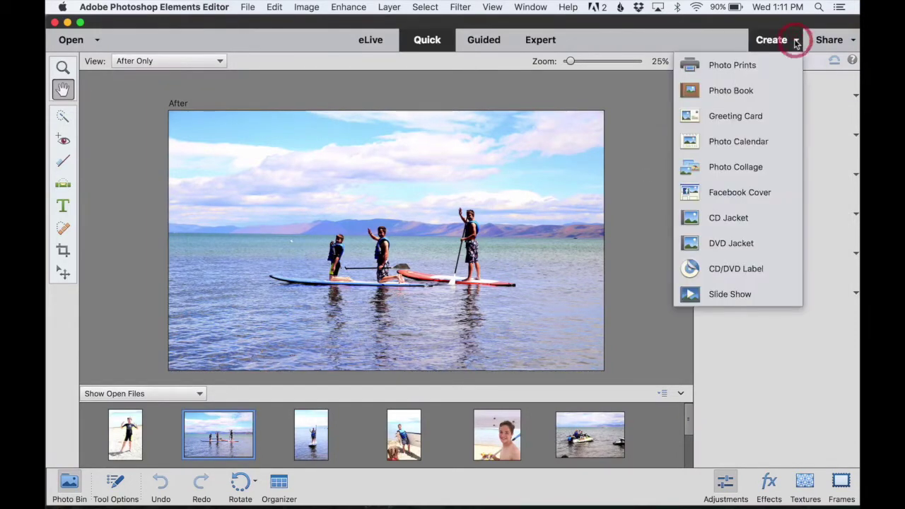
click(739, 168)
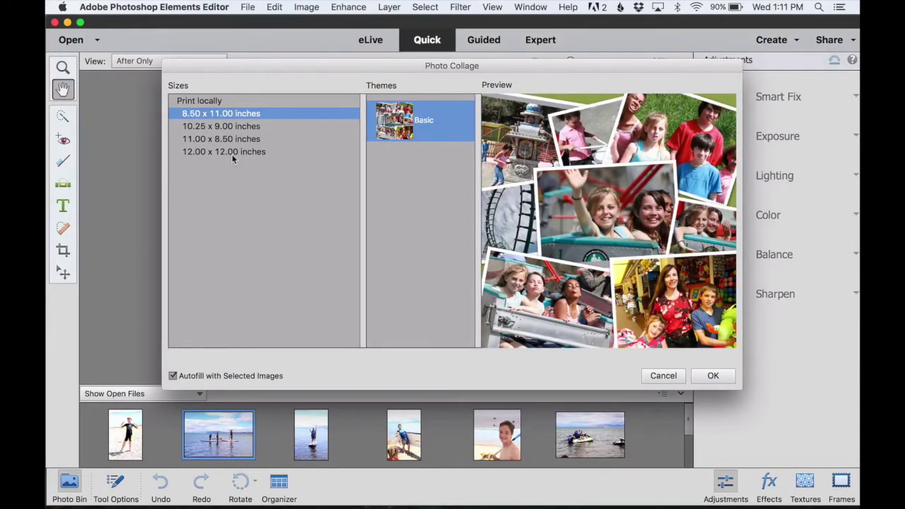
click(713, 375)
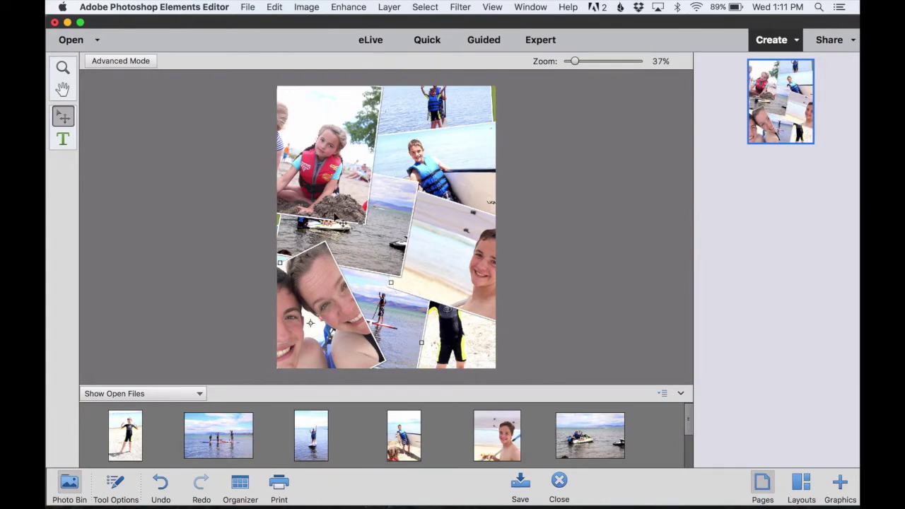
click(347, 126)
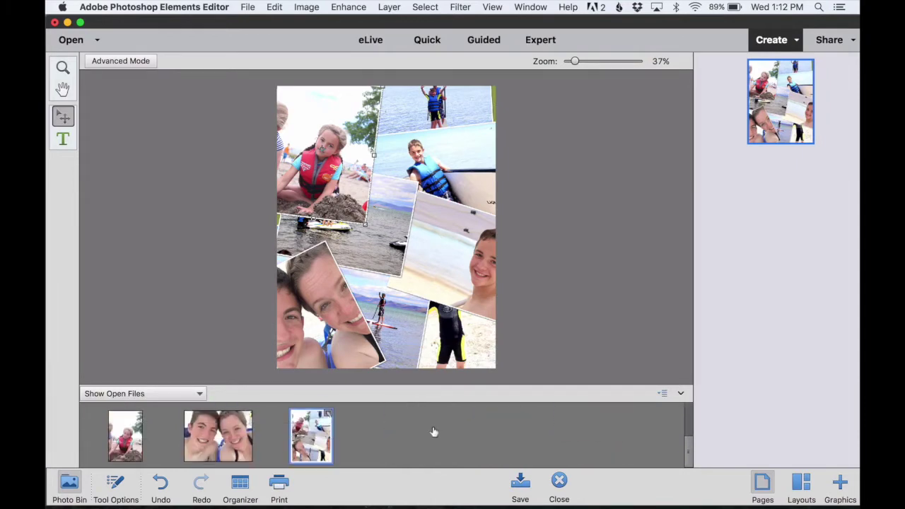
- Put the selfie lower-right, the sandcastle girl lower-left and the wetsuit boy upper-left
drag(207, 440, 454, 334)
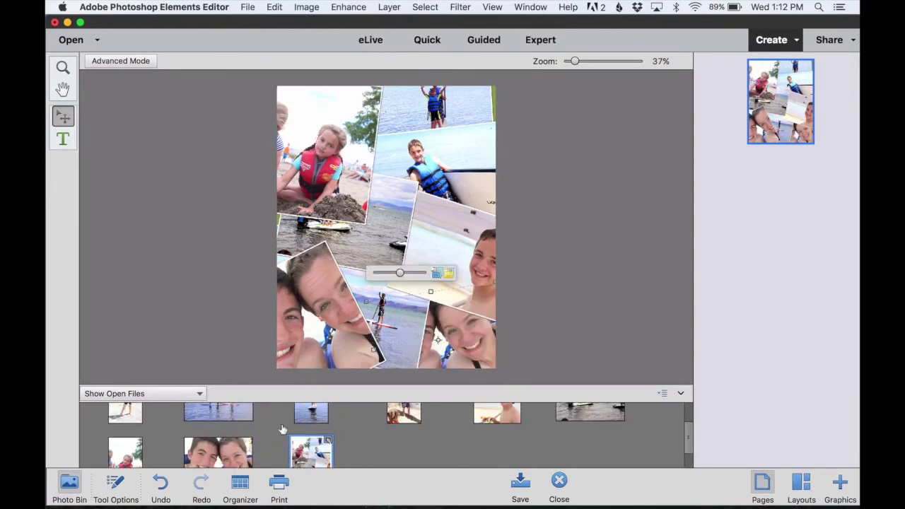
drag(126, 449, 312, 314)
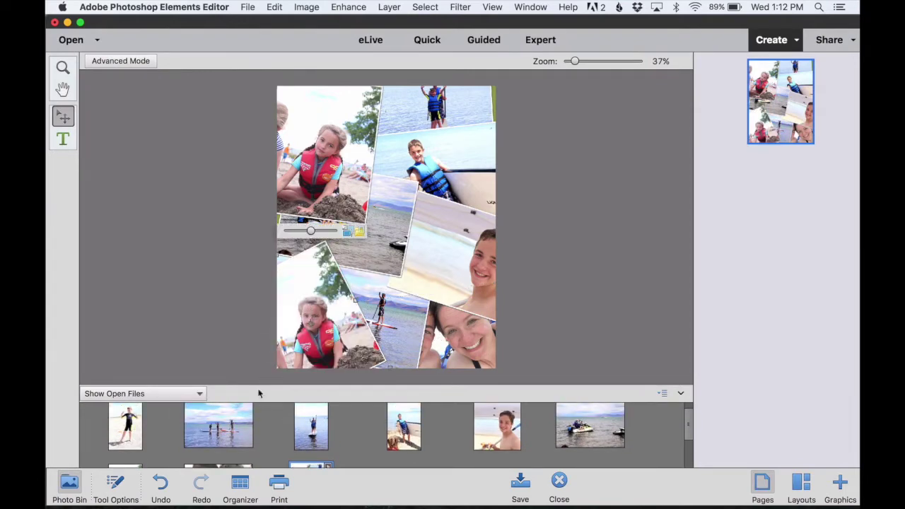
drag(127, 427, 312, 141)
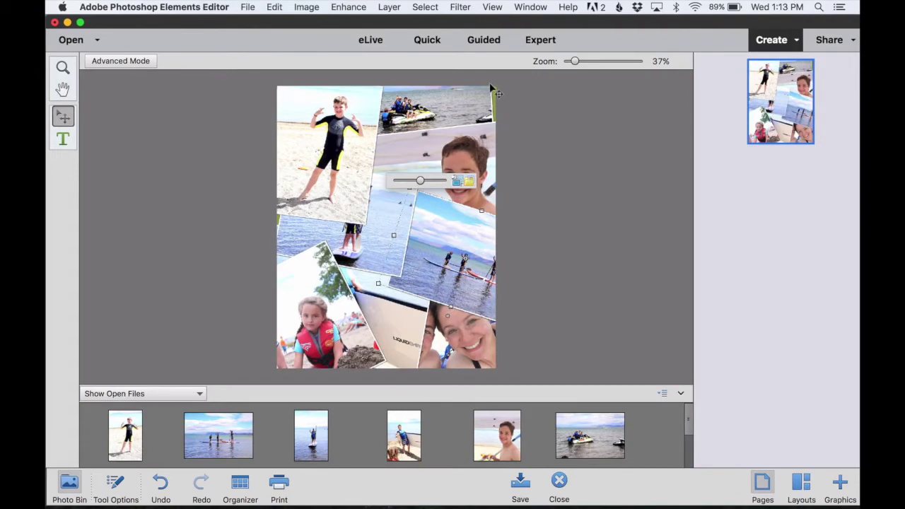
- Scale the wetsuit photo to 91.83% and tilt it, then shift the girl's frame down-left
click(494, 90)
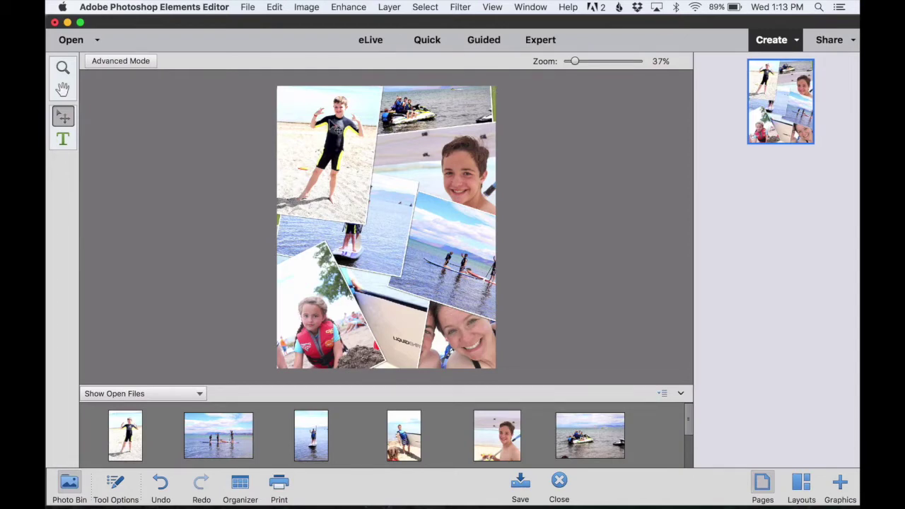
click(336, 129)
mouse_move(349, 138)
mouse_down()
mouse_move(304, 159)
mouse_move(317, 174)
mouse_move(320, 141)
mouse_move(339, 132)
mouse_move(346, 146)
mouse_up()
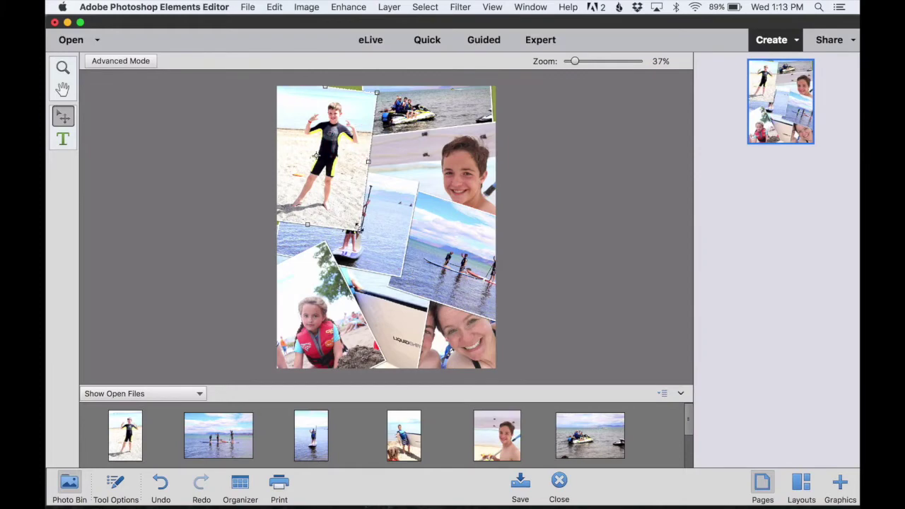
drag(357, 230, 358, 210)
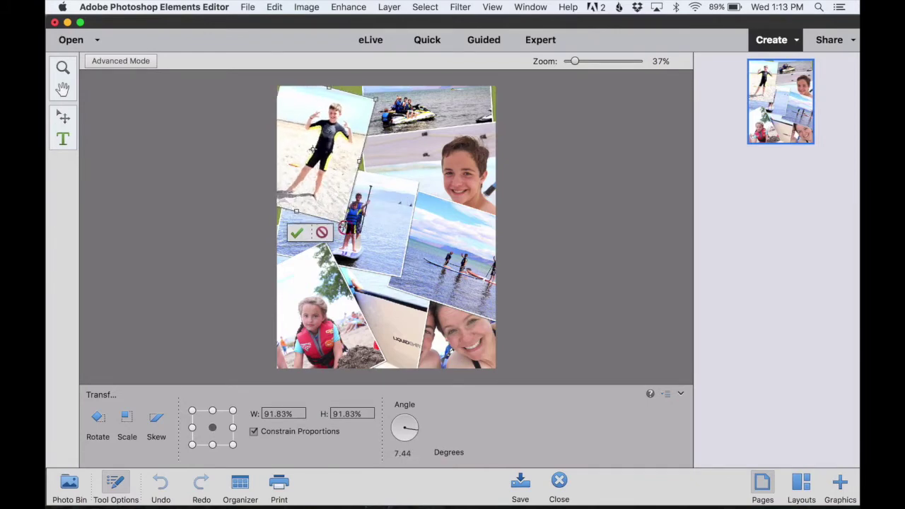
click(297, 234)
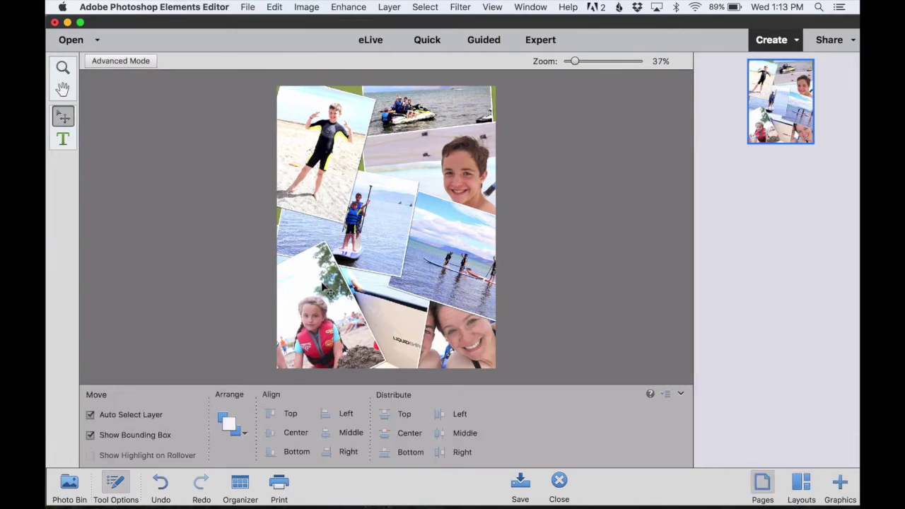
drag(324, 286, 317, 301)
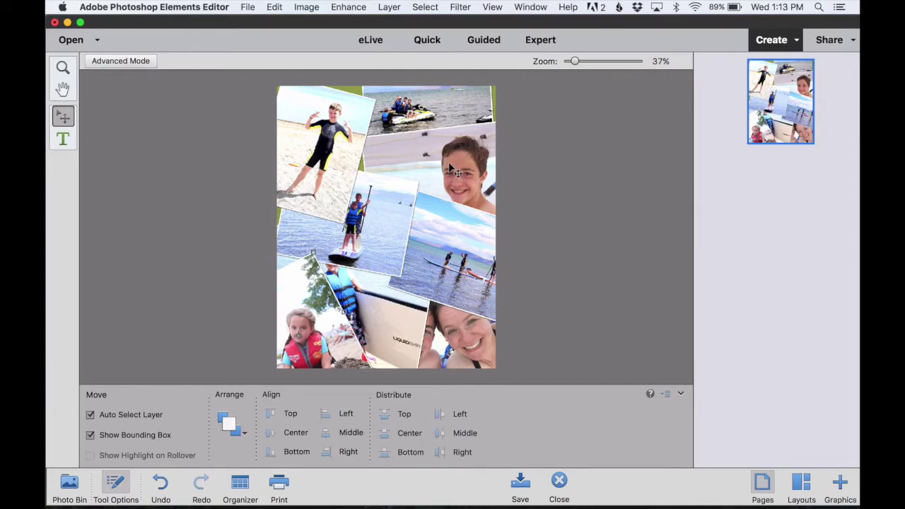
- Reposition the boat photo inside its frame so the boy in the blue life vest shows
click(385, 310)
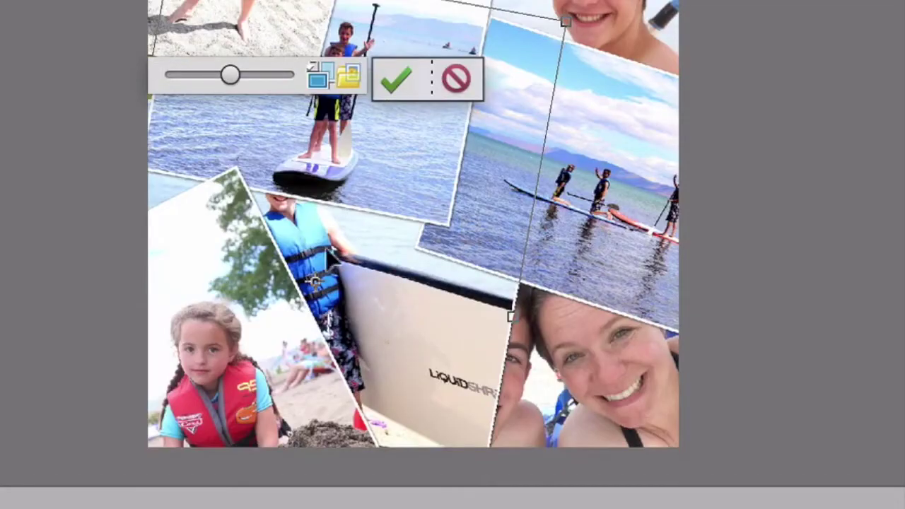
drag(321, 249, 411, 293)
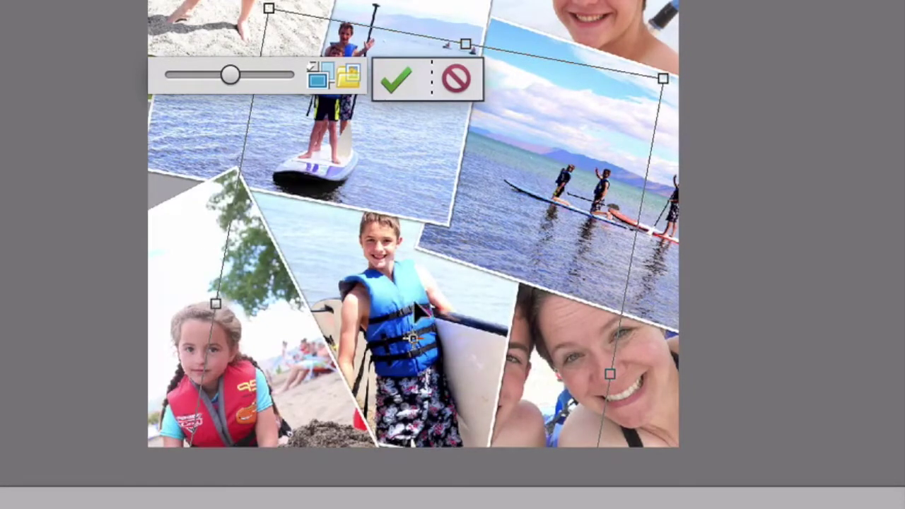
drag(423, 309, 426, 325)
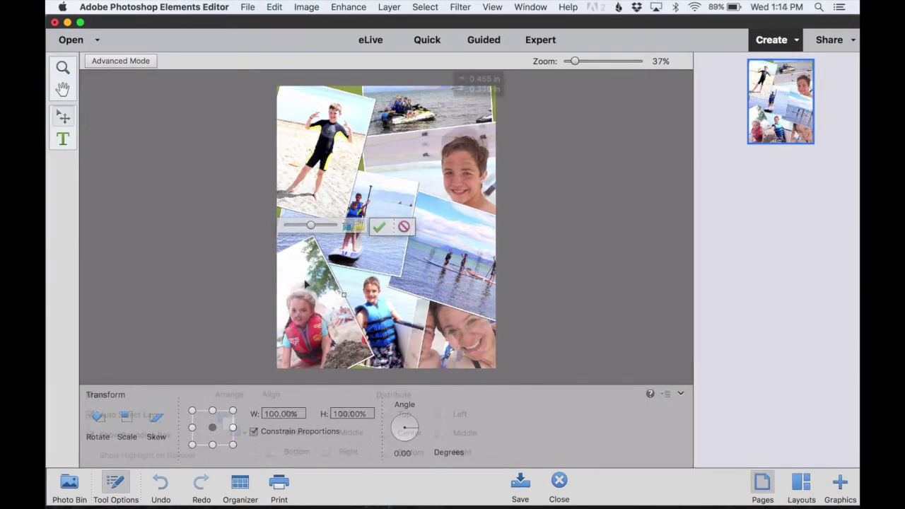
click(443, 107)
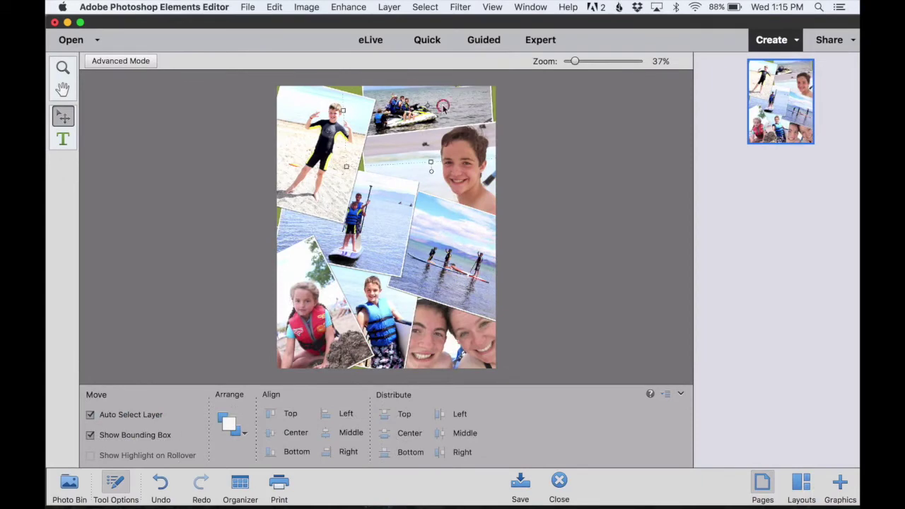
click(518, 112)
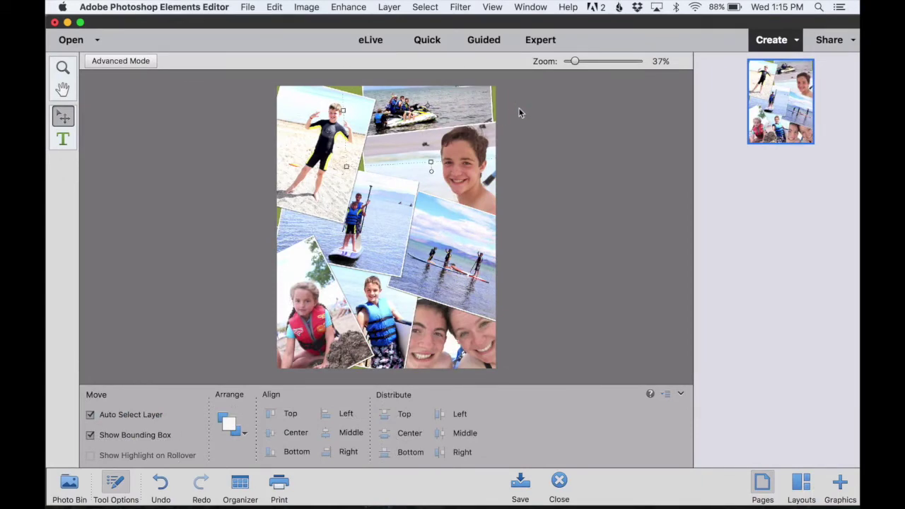
- Apply the plain light grey background to the collage and return to the page thumbnails
click(492, 92)
click(841, 484)
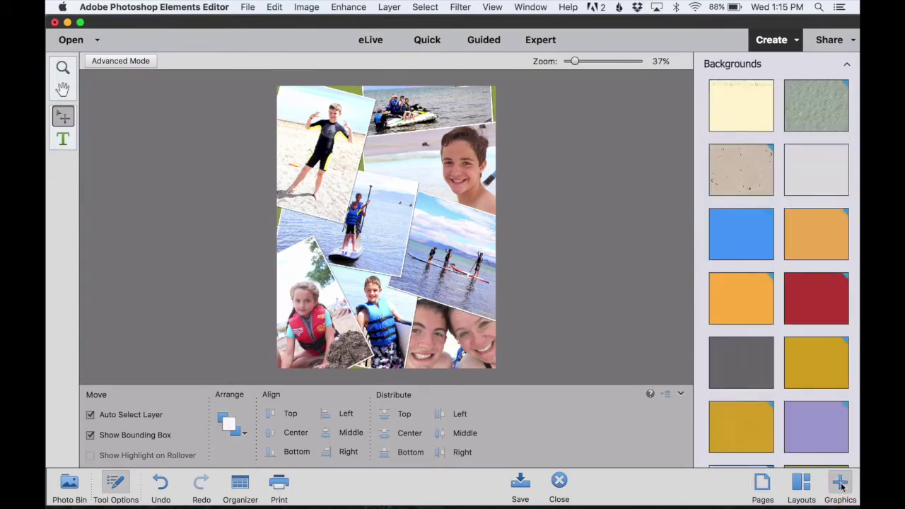
click(815, 174)
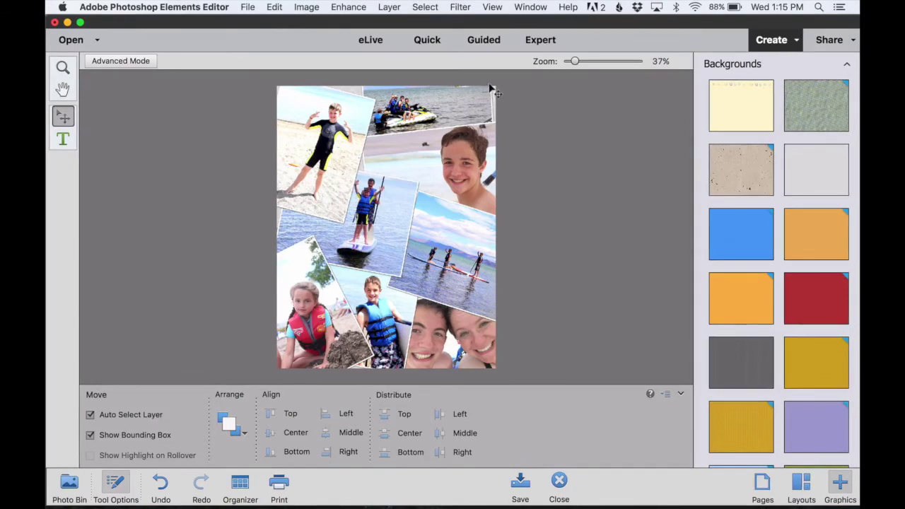
click(794, 475)
click(756, 490)
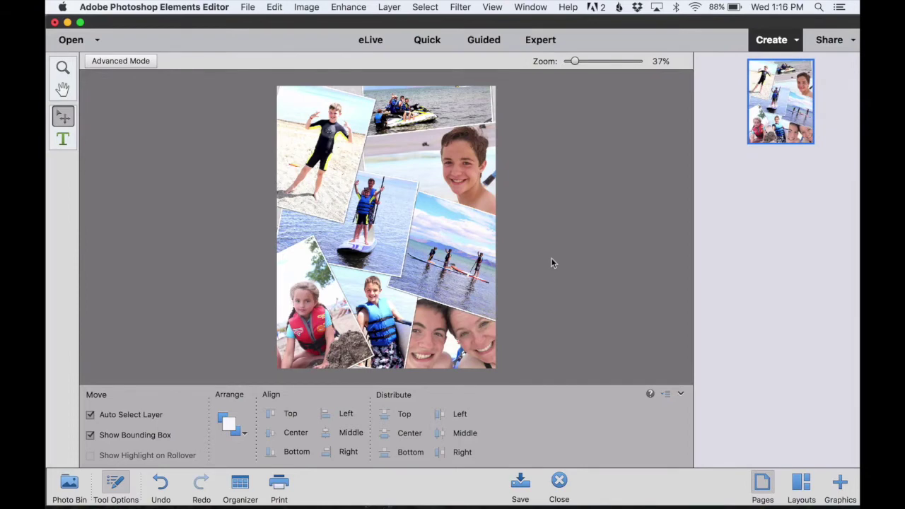
- In Advanced mode, add empty Layer 1 above the top photo group
click(128, 63)
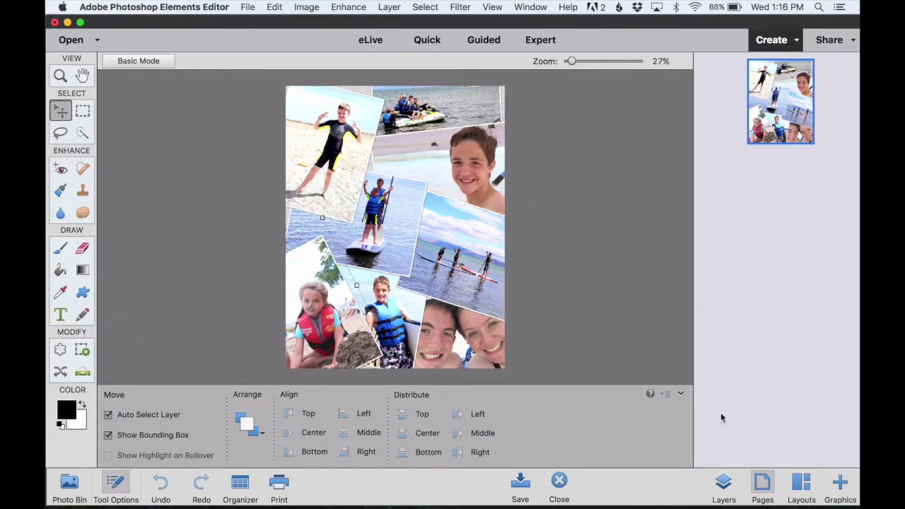
click(724, 484)
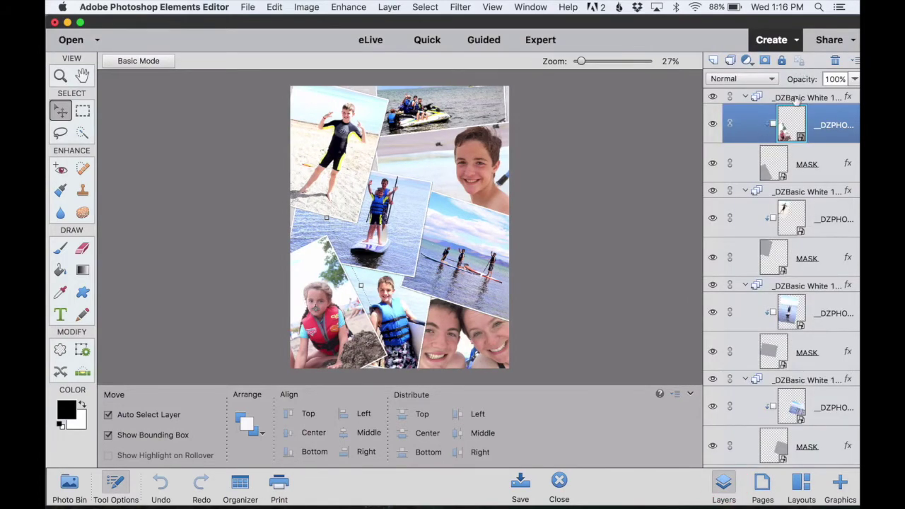
click(798, 99)
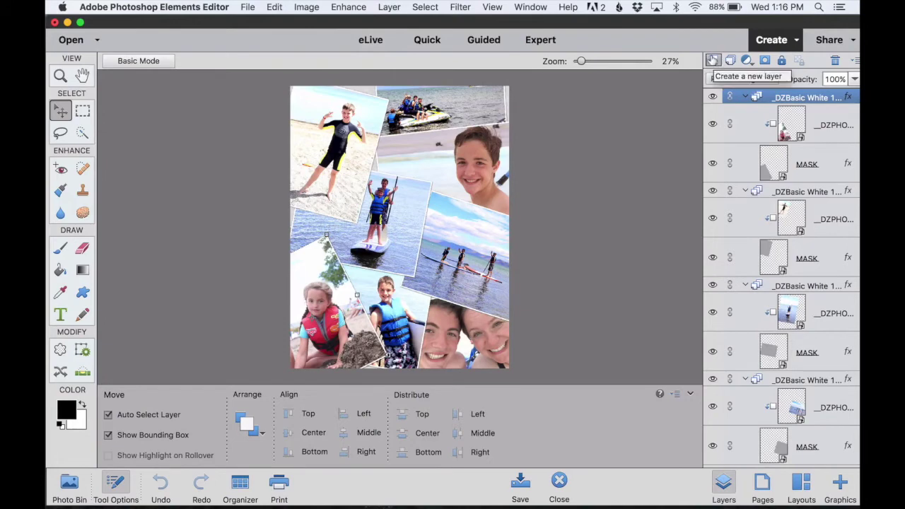
click(713, 61)
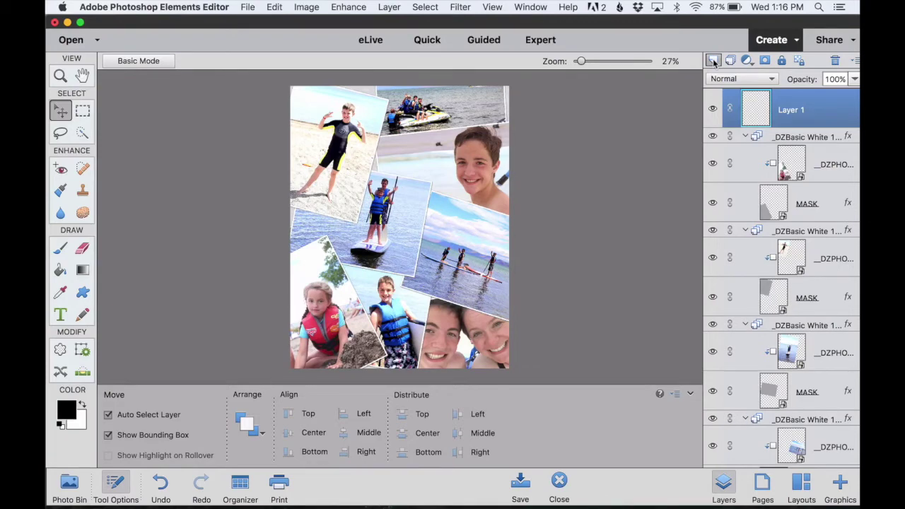
- Draw a #4c4b4b grey rectangle, about 4.18 x 1.10 in, across the lower right collage
click(83, 293)
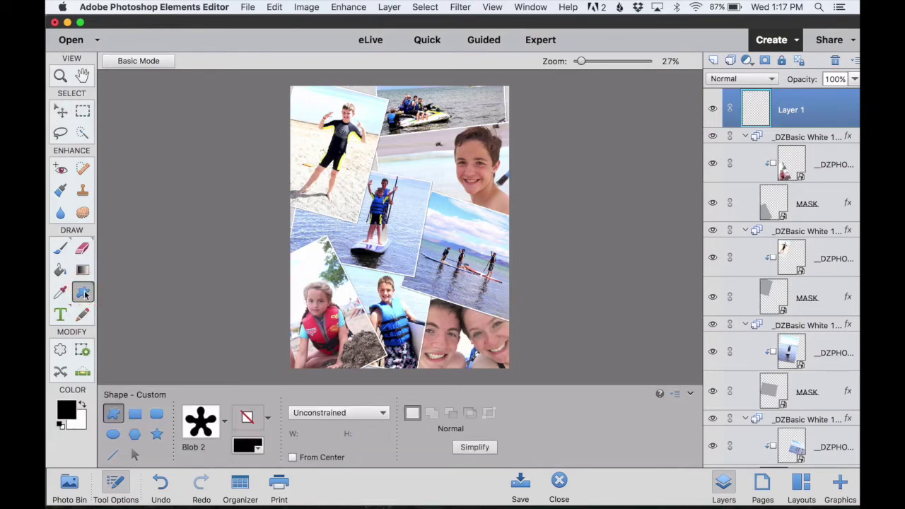
click(135, 415)
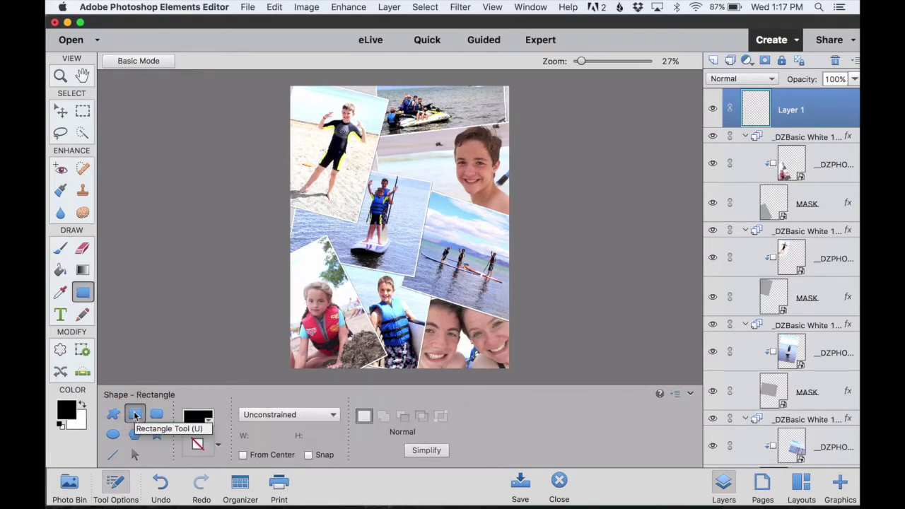
click(65, 409)
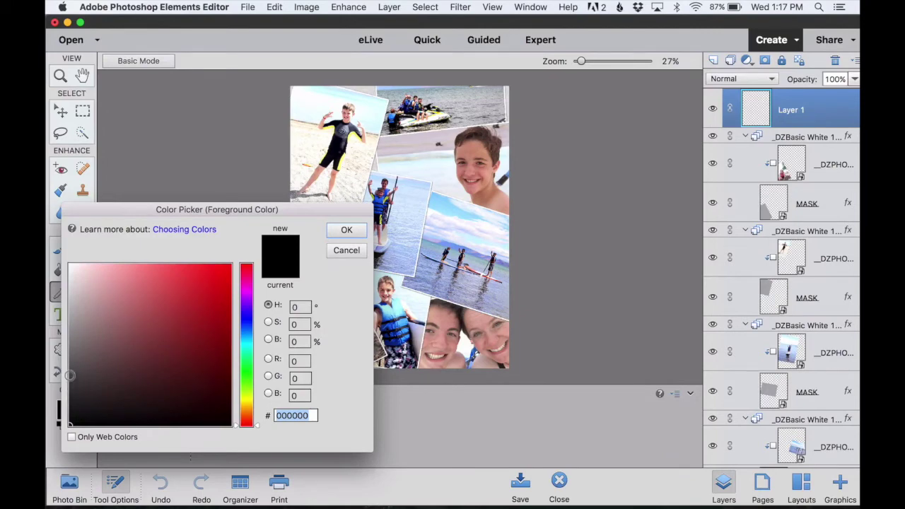
click(71, 377)
click(344, 233)
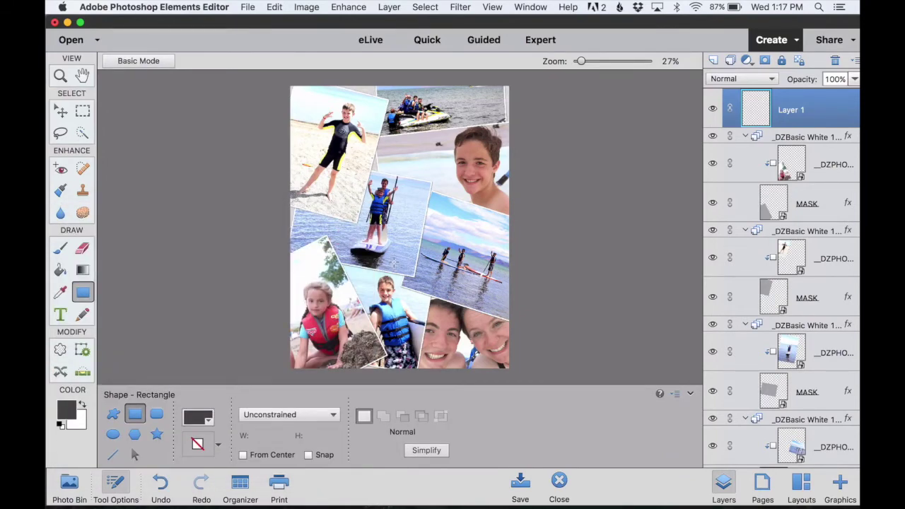
drag(402, 268, 508, 292)
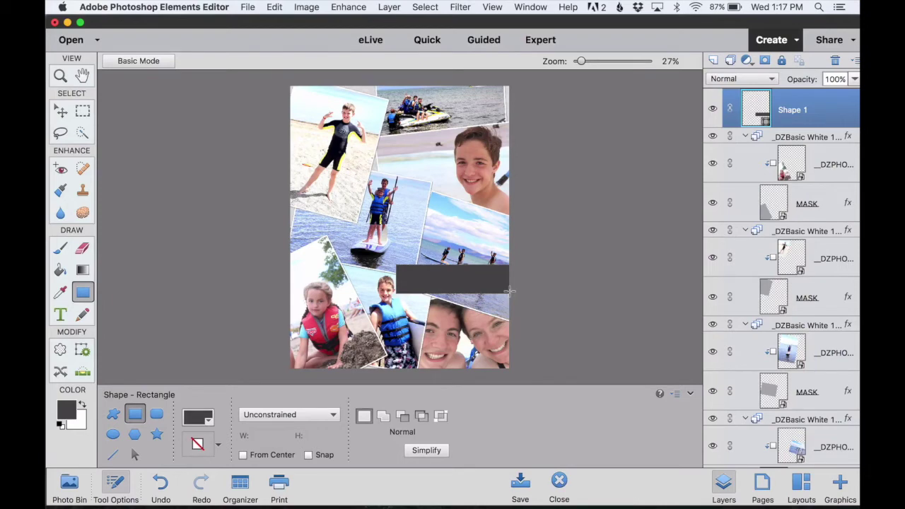
key(v)
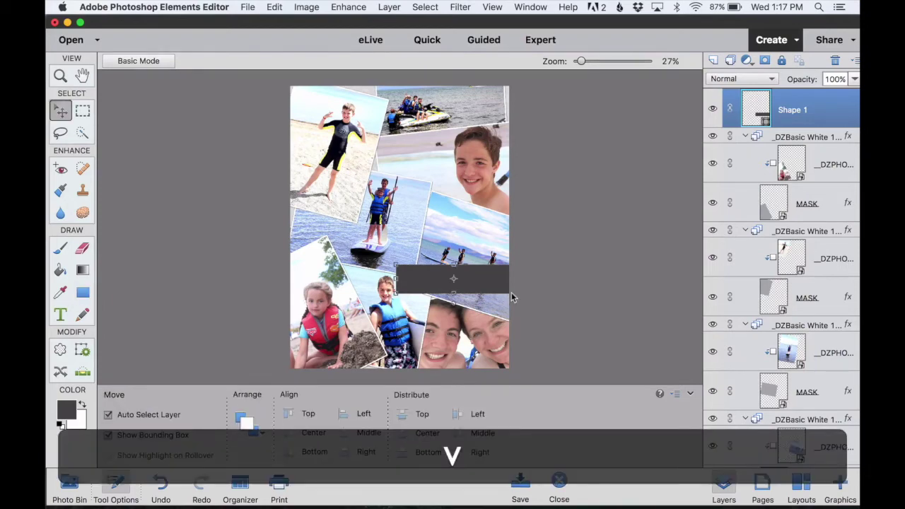
- Nudge the grey box slightly lower and select the Horizontal Type tool
drag(466, 278, 474, 286)
click(61, 314)
click(61, 314)
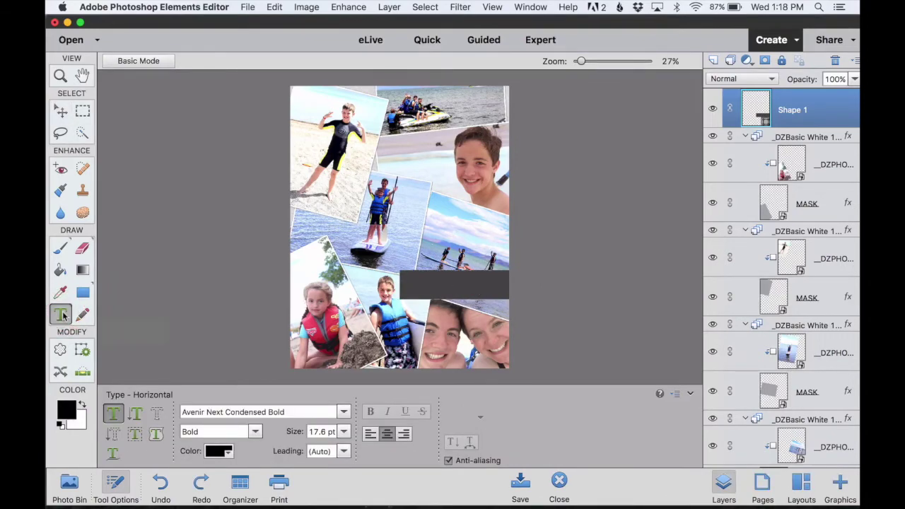
- Add a new layer and set the type to white Bebas Regular
click(714, 61)
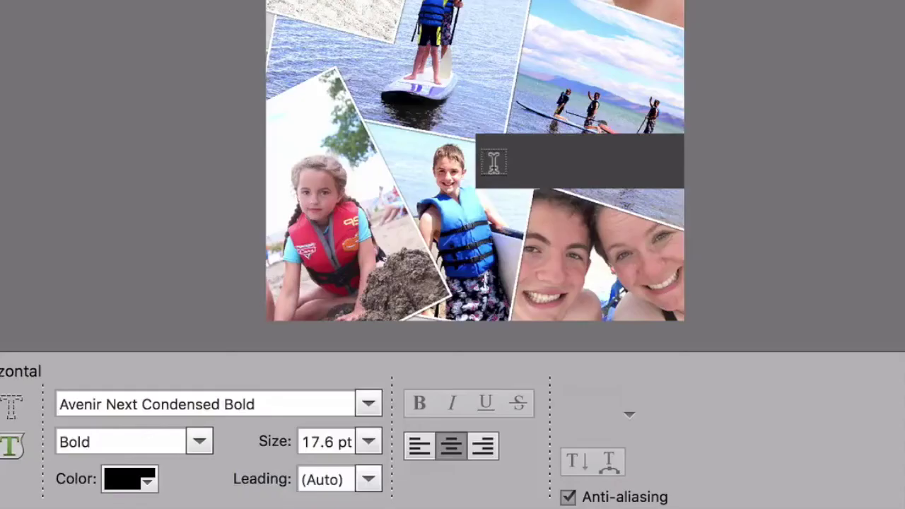
click(369, 405)
click(347, 375)
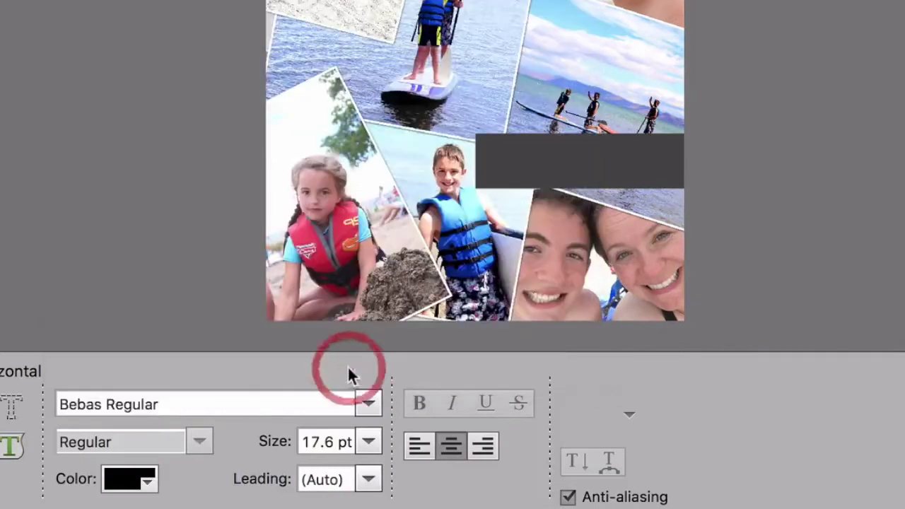
click(122, 484)
click(97, 400)
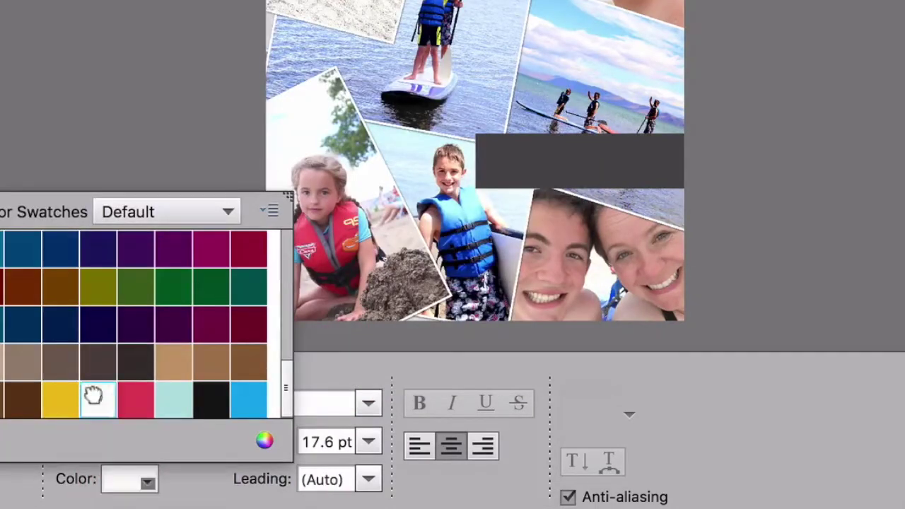
- Type and commit the title 'BEAR LAKE 2017' on the grey box
click(490, 164)
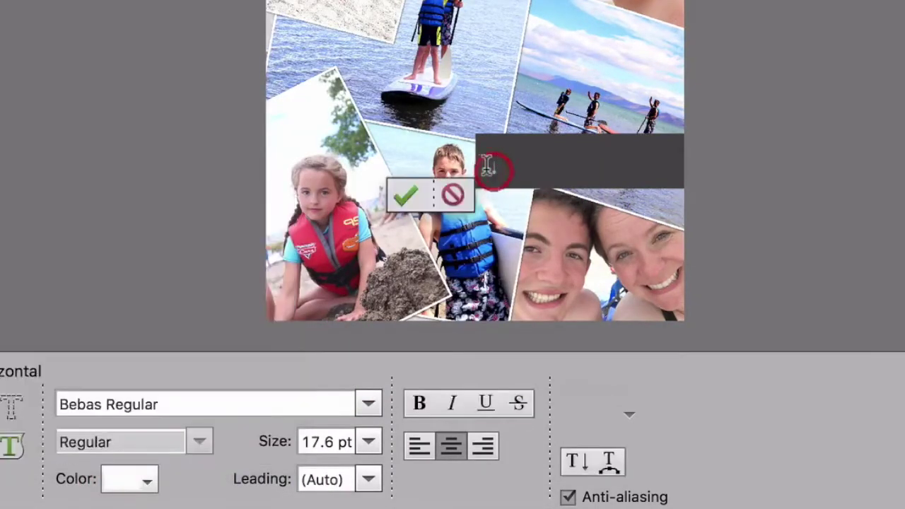
text(beb)
key(BackSpace)
key(BackSpace)
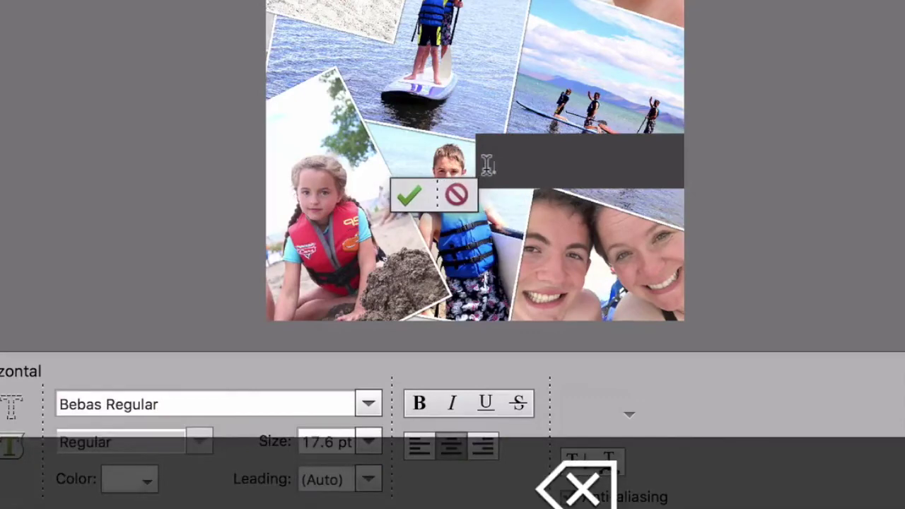
text(ear LAKE)
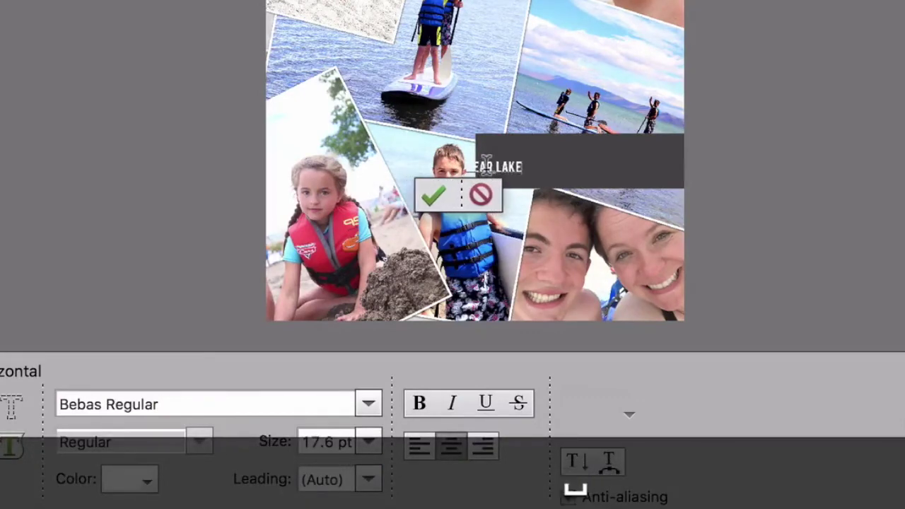
text( 2017)
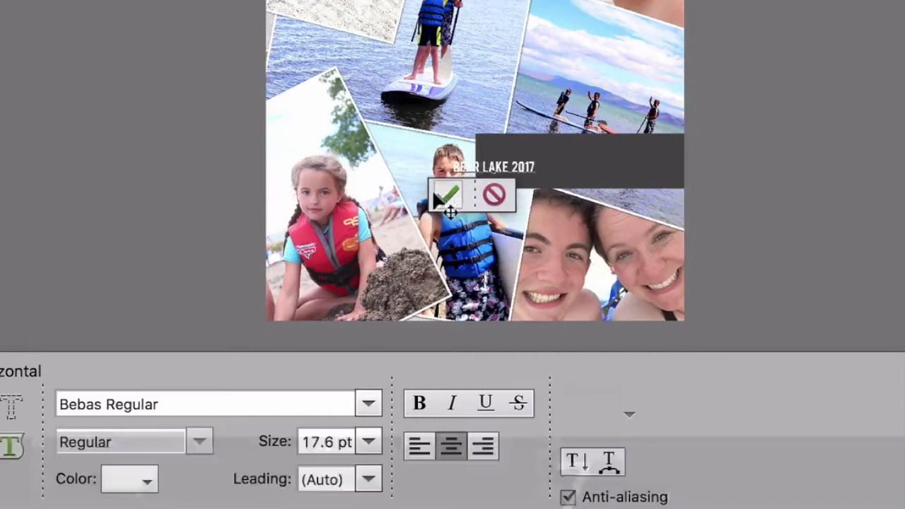
click(443, 195)
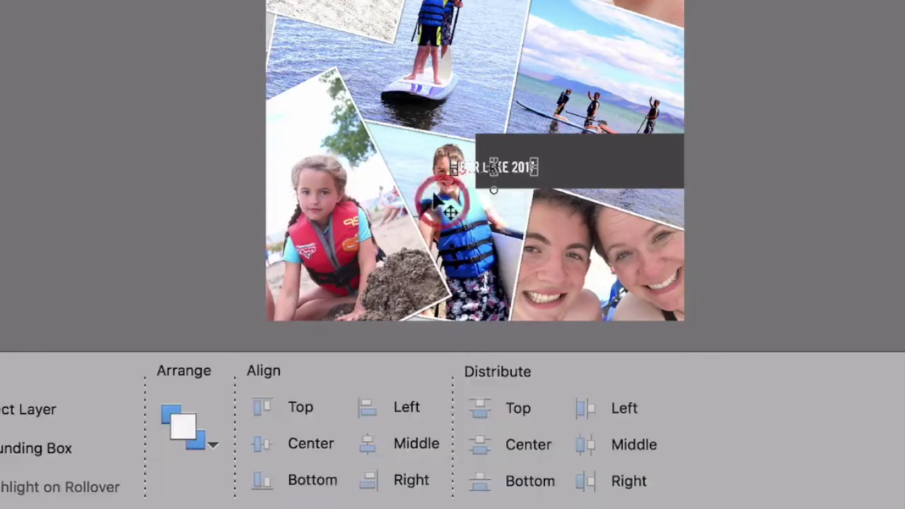
- Scale the BEAR LAKE 2017 title to about 230% to fill the grey box, then flatten the image into one Background layer
click(536, 153)
drag(536, 153, 641, 159)
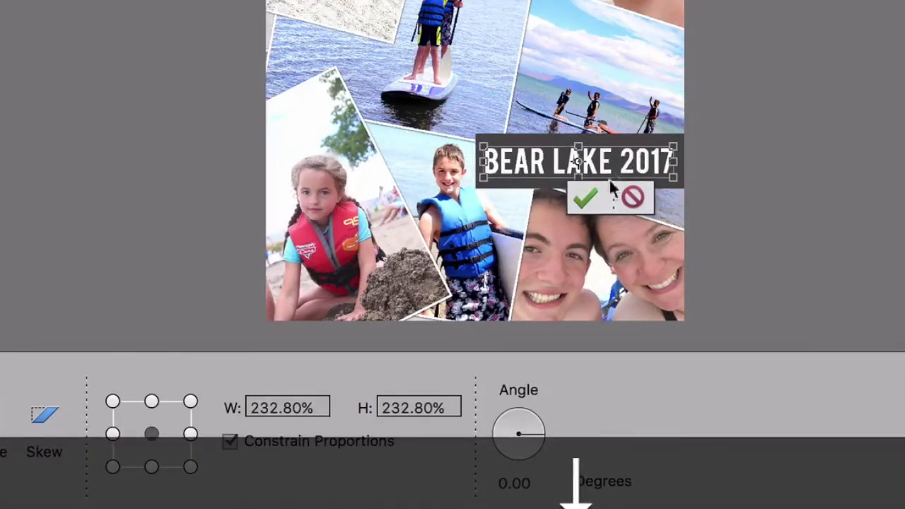
click(584, 202)
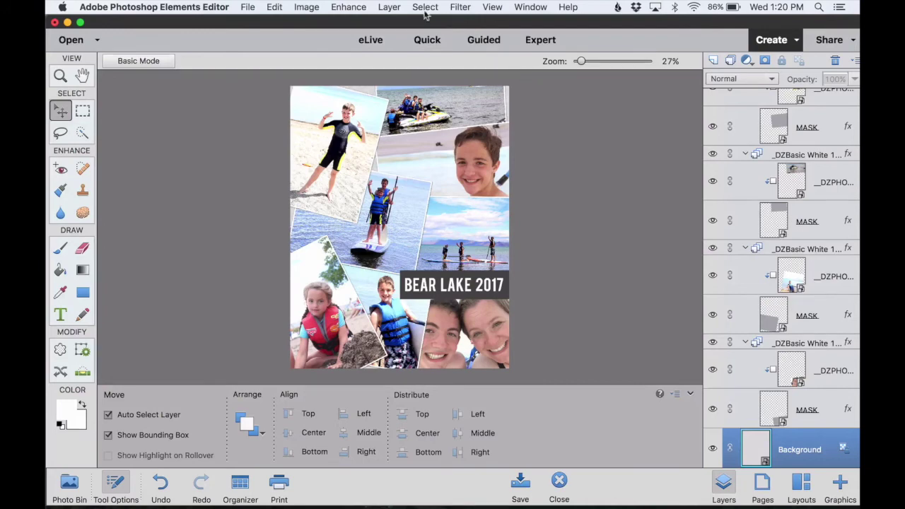
click(390, 8)
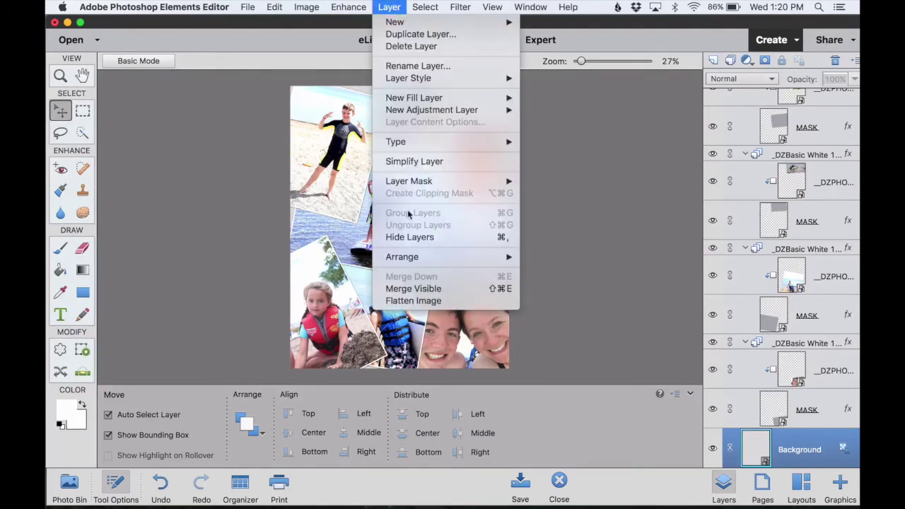
click(409, 302)
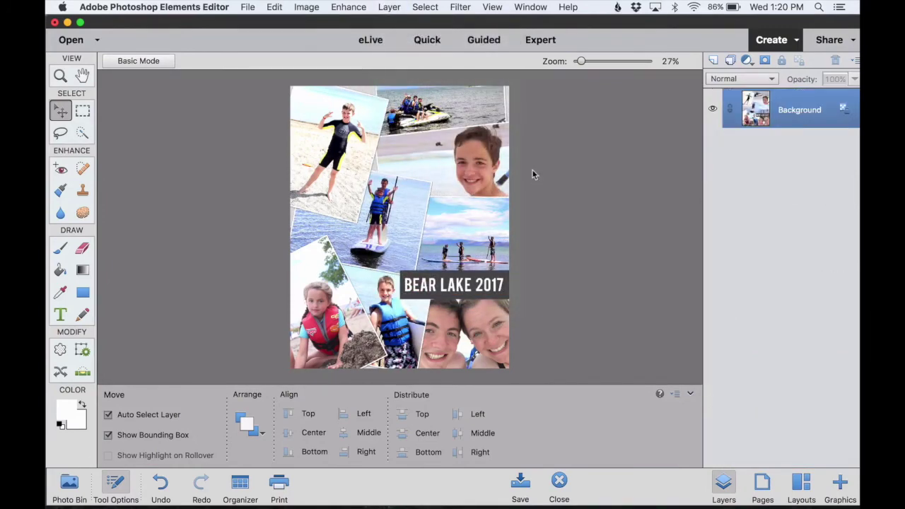
- Apply a Hue/Saturation adjustment raising Saturation to about +15 on the flattened collage
key(super+u)
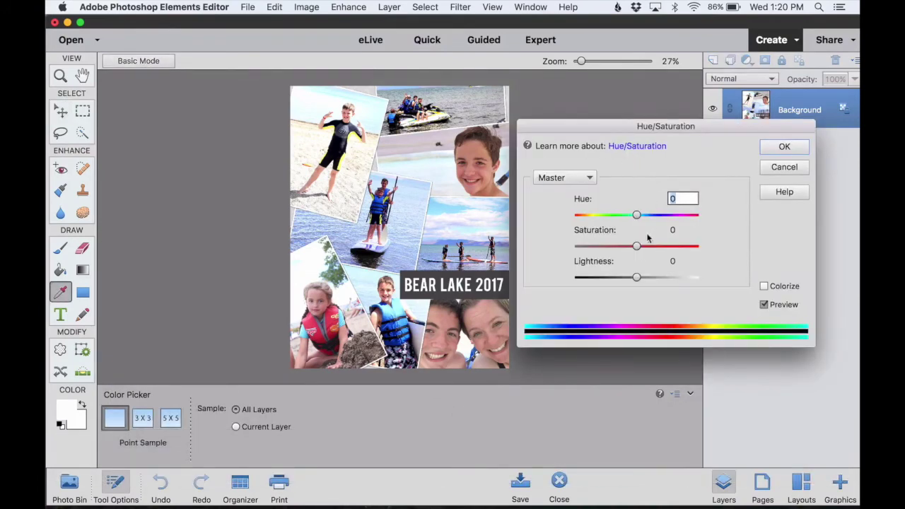
drag(639, 249, 647, 249)
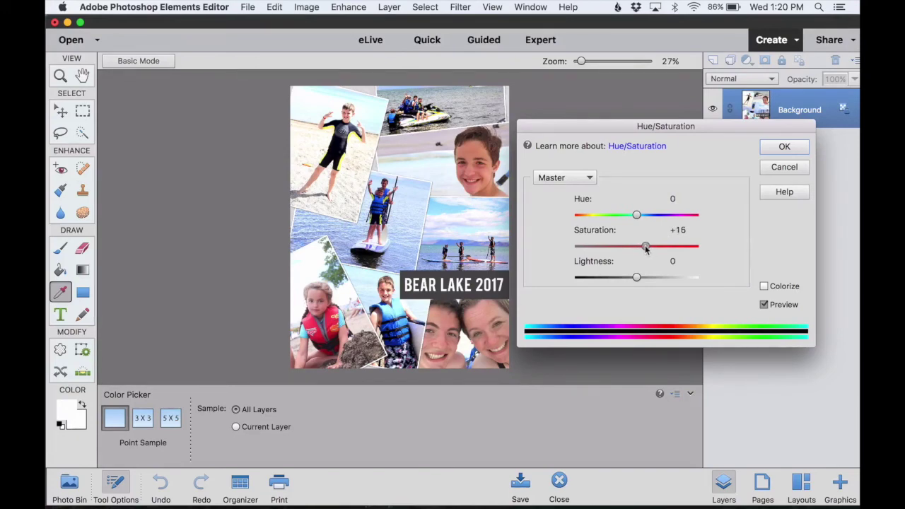
drag(645, 245, 644, 245)
click(776, 146)
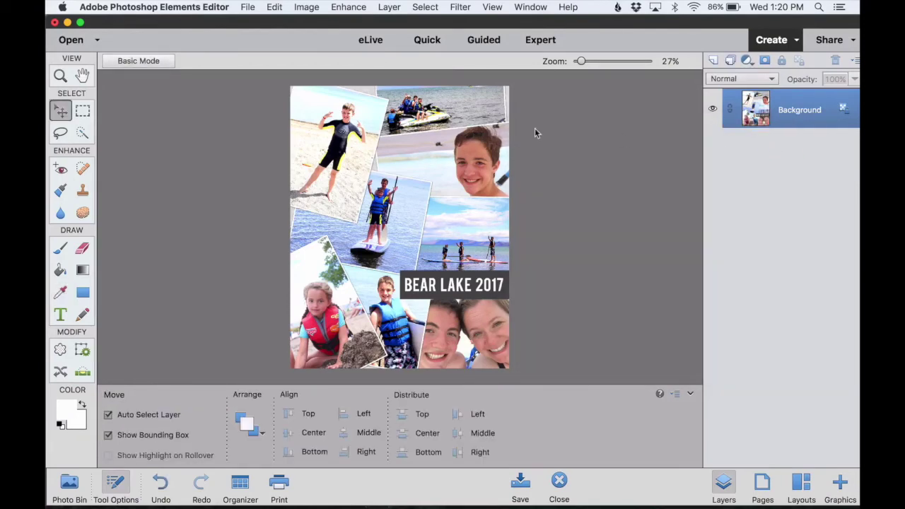
- Apply Image > Rotate > Flip Horizontal to mirror the entire collage
click(305, 7)
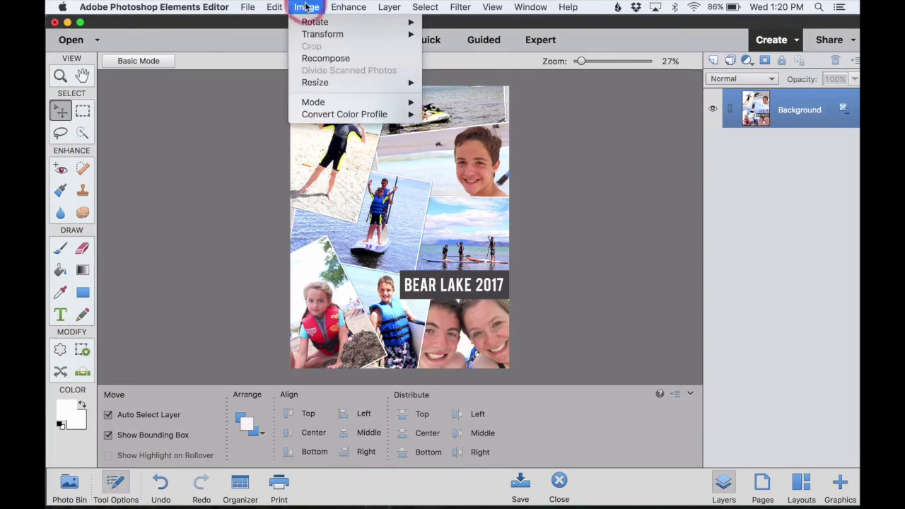
mouse_move(313, 22)
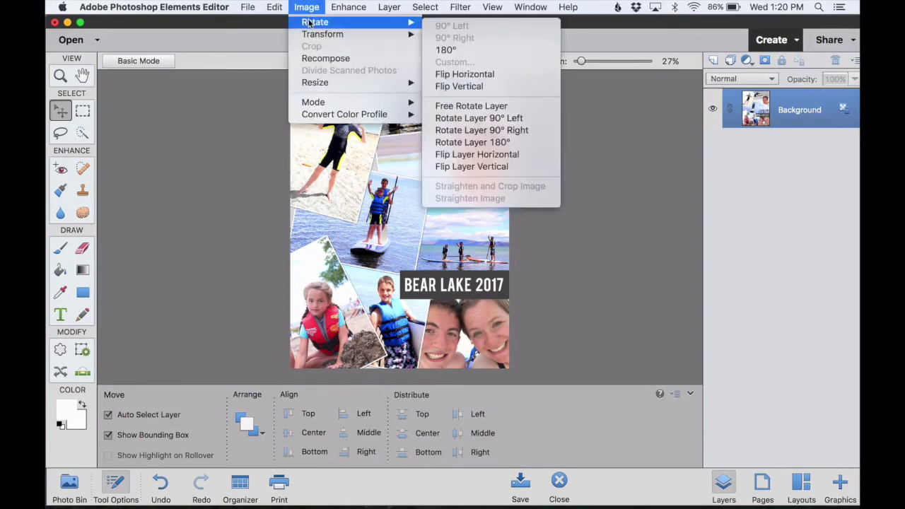
click(483, 73)
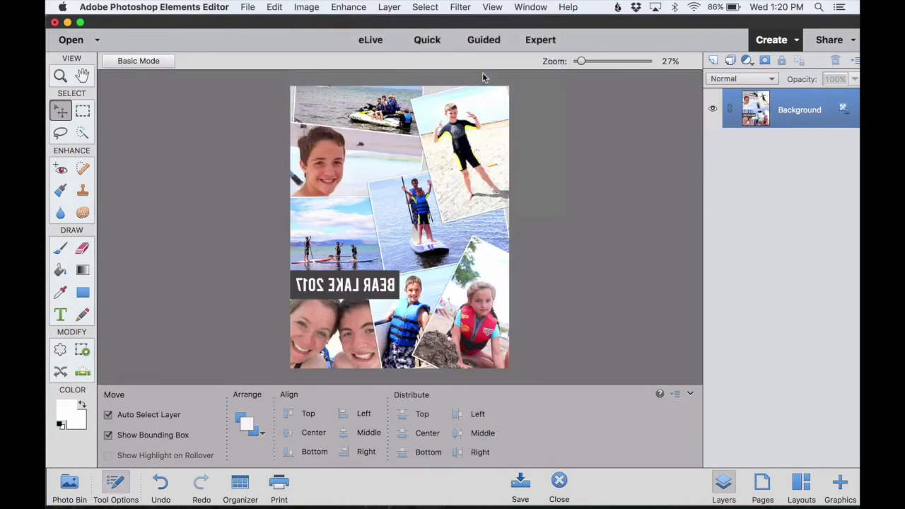